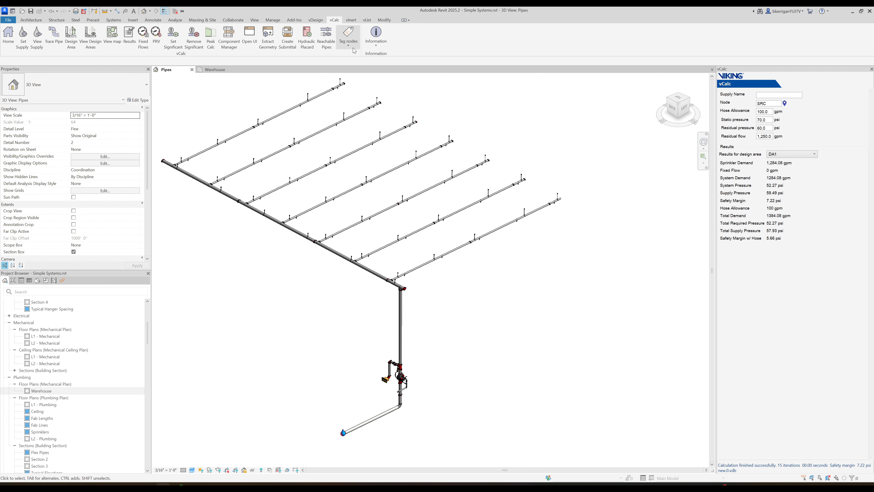
# - Tag the simplified nodes of the sprinkler system in the current Pipes view
pyautogui.click(349, 40)
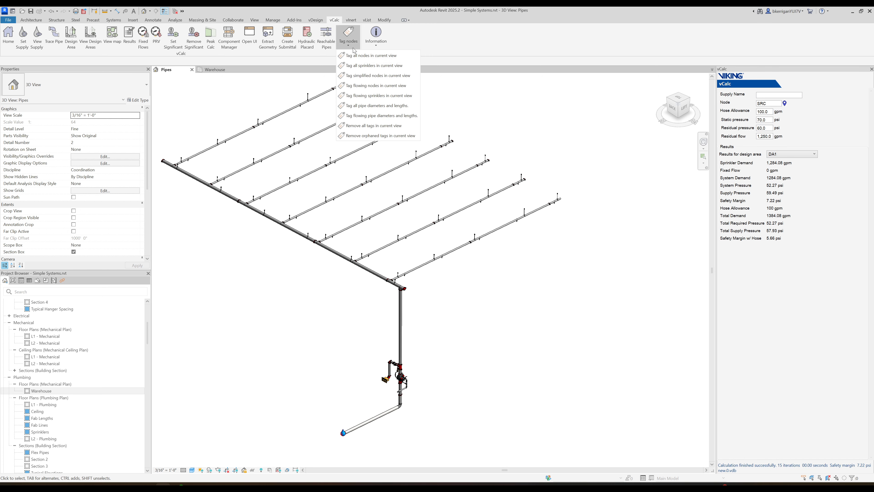
pyautogui.click(360, 76)
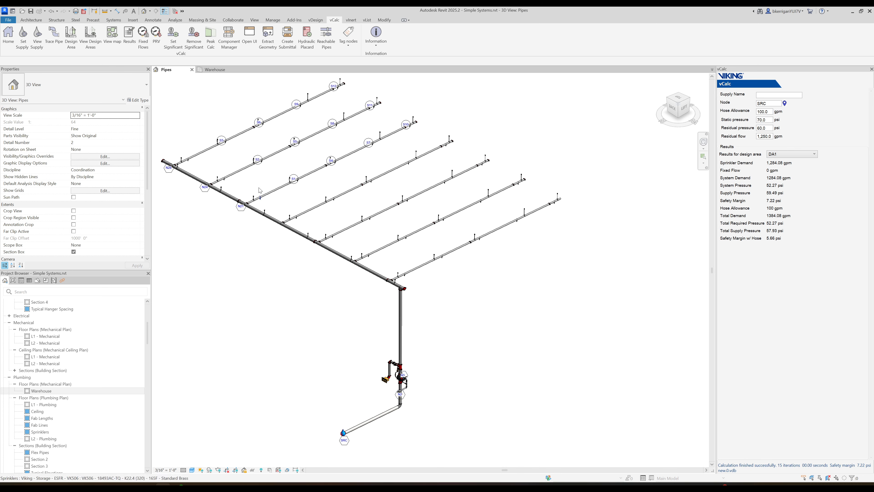
# - Review the Simple Sections table for design area DA1 against the tagged nodes, and close the calculation interface
pyautogui.click(249, 43)
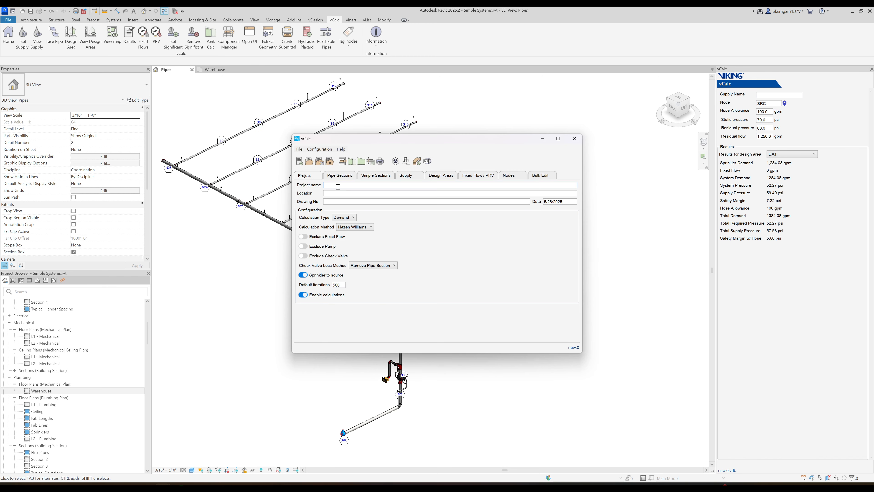
pyautogui.click(373, 176)
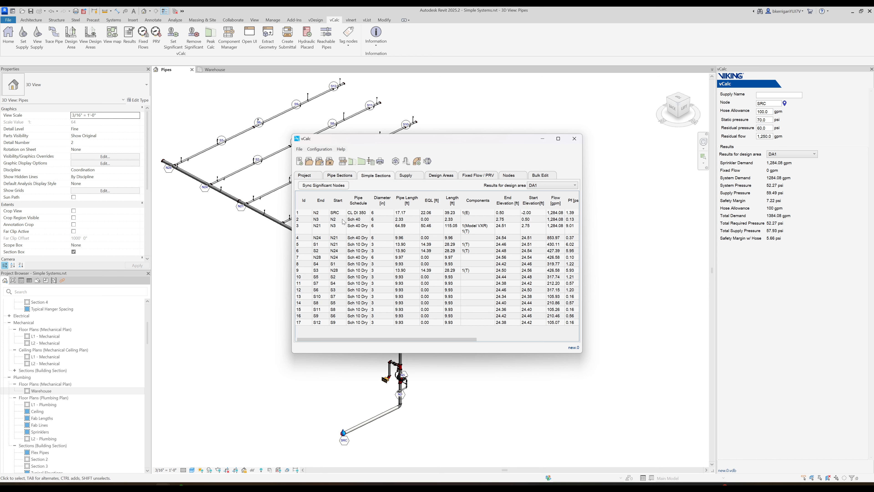
pyautogui.moveTo(356, 146); pyautogui.dragTo(477, 144)
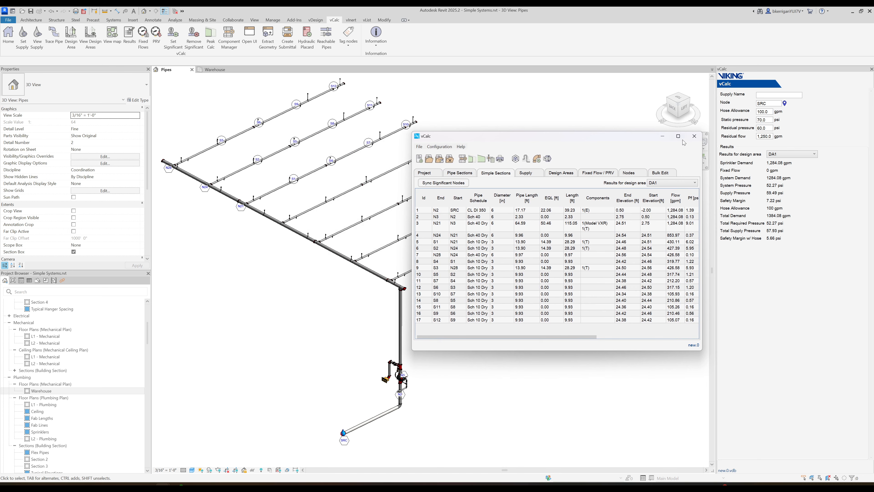
pyautogui.click(694, 135)
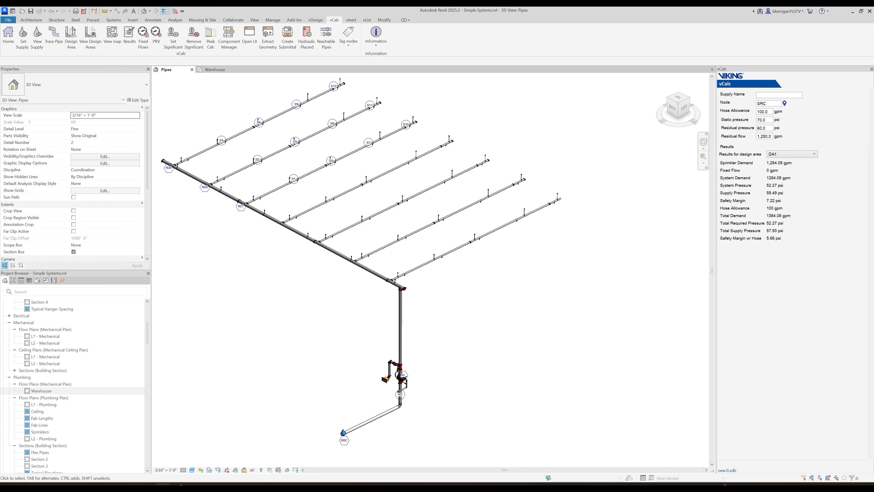
# - Examine the Design Area Analysis and Path 0 pipe tables in the hydraulic calculation report beside the tagged model
pyautogui.moveTo(0, 65); pyautogui.dragTo(482, 88)
pyautogui.scroll(5, 491, 247)
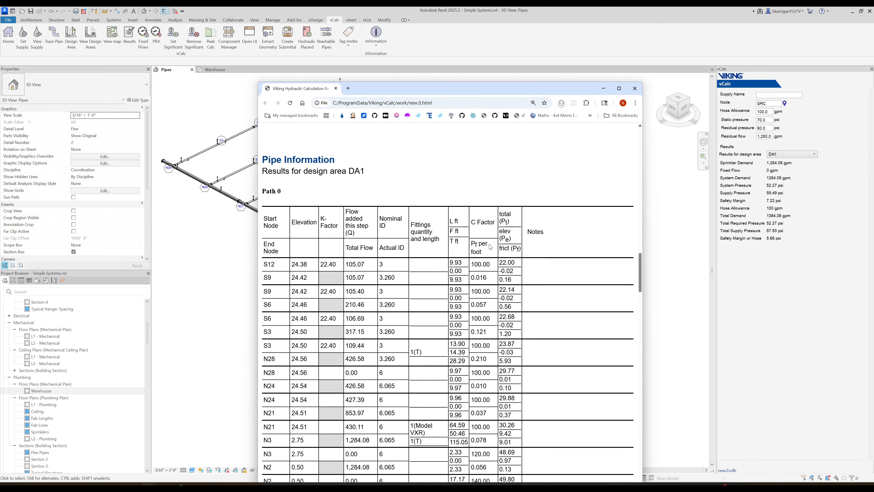
pyautogui.scroll(8, 490, 247)
pyautogui.moveTo(375, 92); pyautogui.dragTo(574, 80)
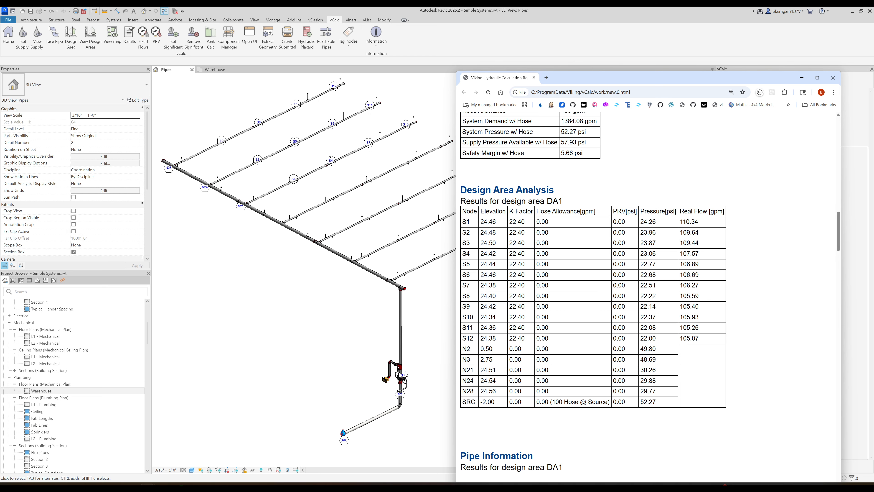
pyautogui.scroll(-8, 509, 305)
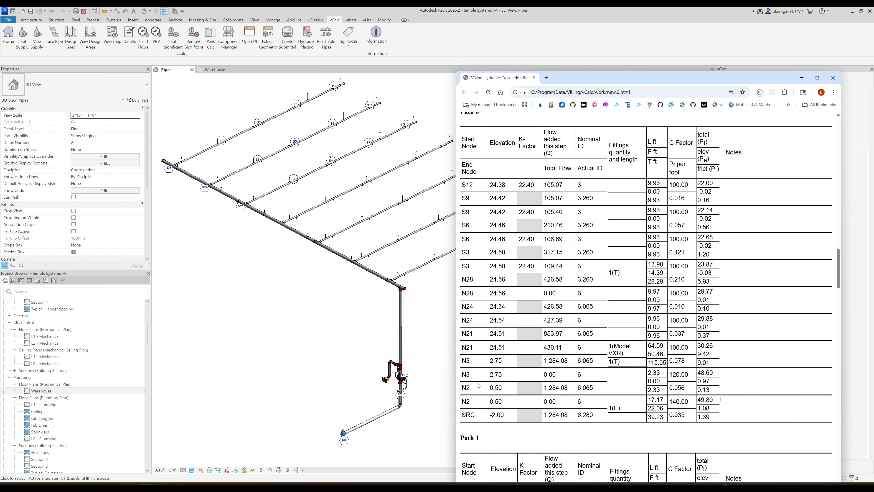
pyautogui.scroll(-2, 475, 300)
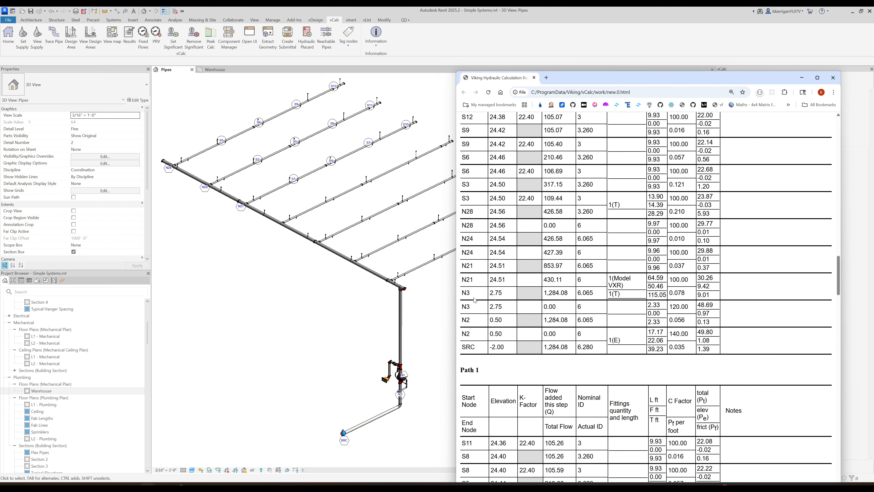
pyautogui.scroll(1, 475, 302)
pyautogui.scroll(1, 475, 303)
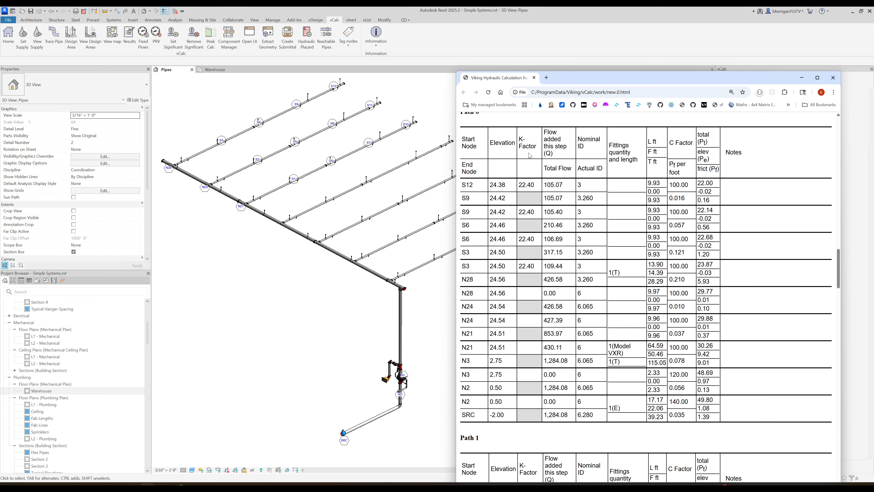
pyautogui.moveTo(577, 83); pyautogui.dragTo(0, 90)
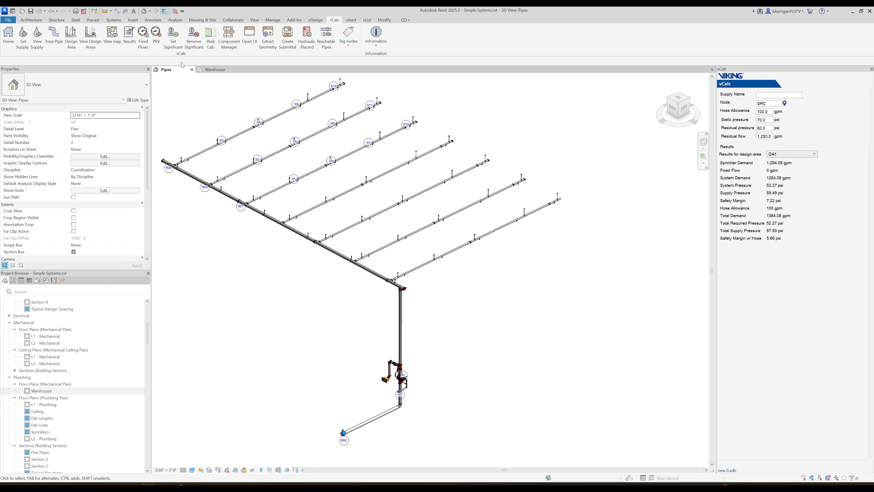
# - Set the outlet fitting at the top of the riser and the tee just above N3 as significant nodes
pyautogui.click(176, 45)
pyautogui.scroll(3, 402, 327)
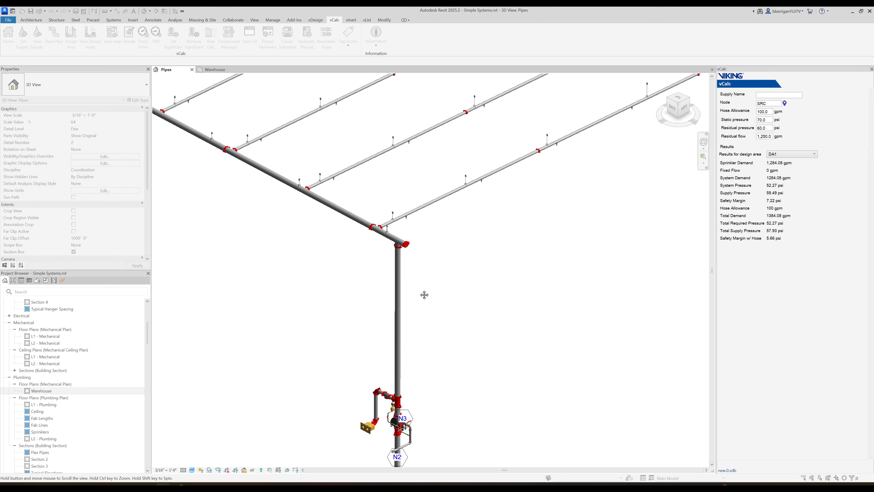
pyautogui.moveTo(424, 294); pyautogui.dragTo(427, 232, button='middle')
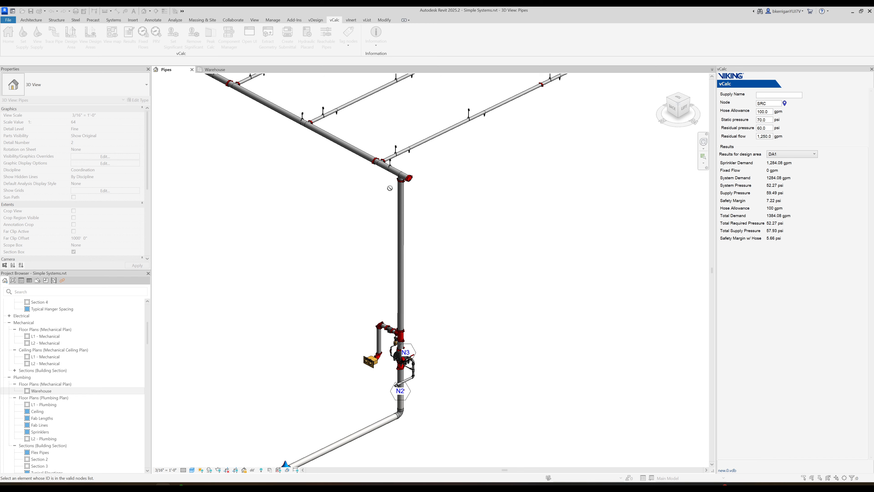
pyautogui.click(400, 179)
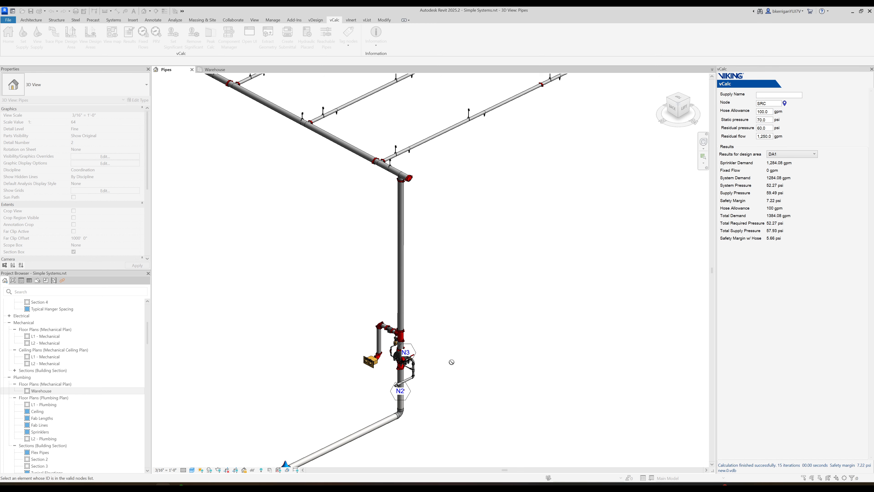
pyautogui.scroll(2, 452, 361)
pyautogui.scroll(1, 489, 335)
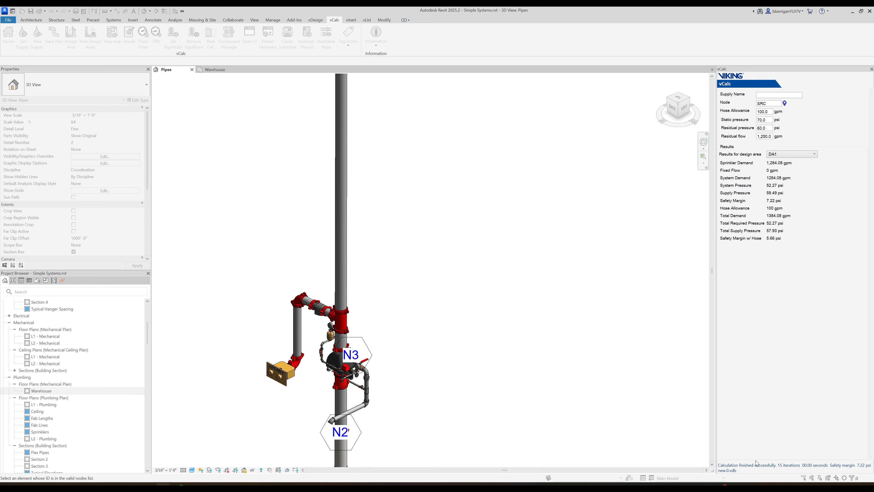
pyautogui.rightClick(566, 316)
pyautogui.click(578, 322)
# - Retag the simplified nodes in the current view to include the added significant nodes on the riser
pyautogui.scroll(-5, 519, 302)
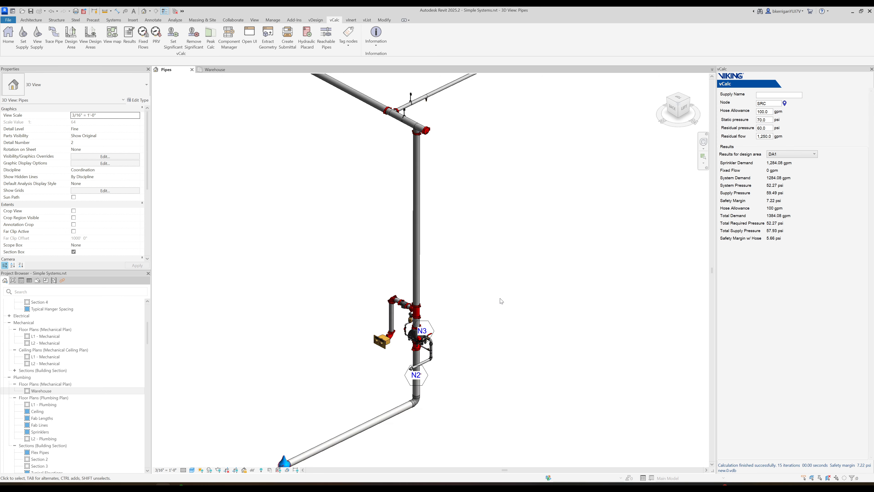
pyautogui.click(347, 49)
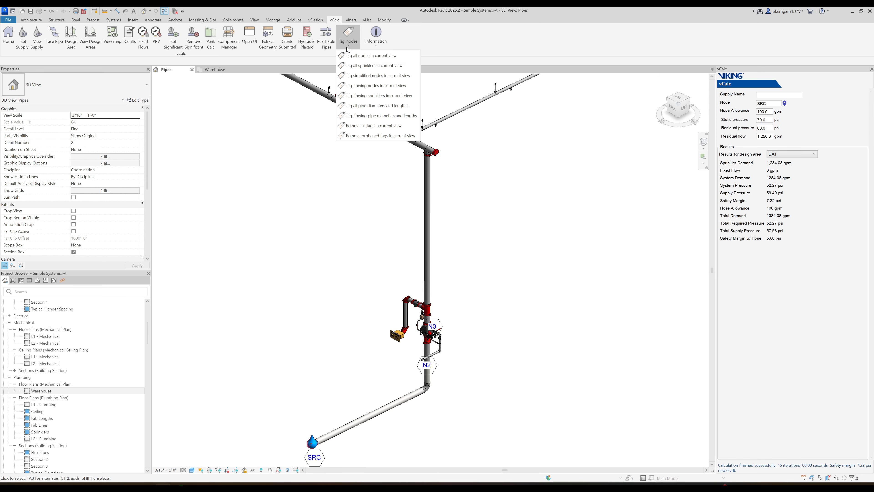
pyautogui.click(361, 76)
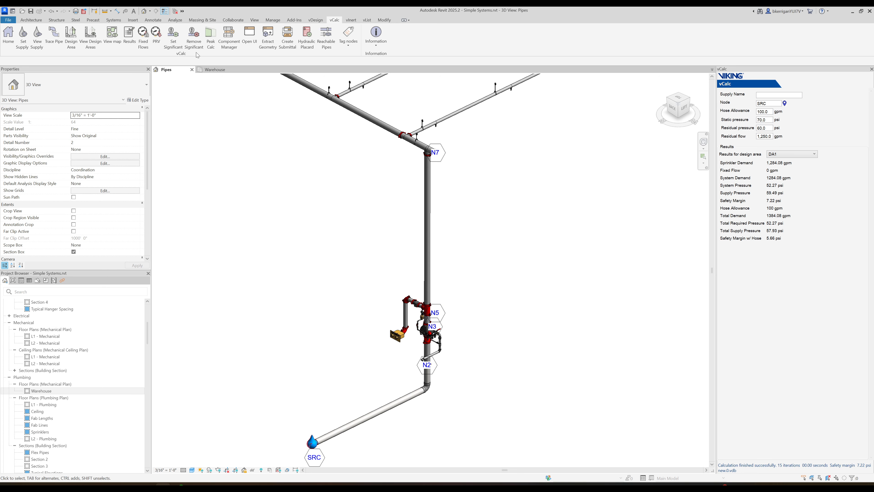
# - Create an updated submittal report and compare its Design Area Analysis and Path 0 tables side by side with the earlier report
pyautogui.click(285, 46)
pyautogui.moveTo(0, 122); pyautogui.dragTo(674, 48)
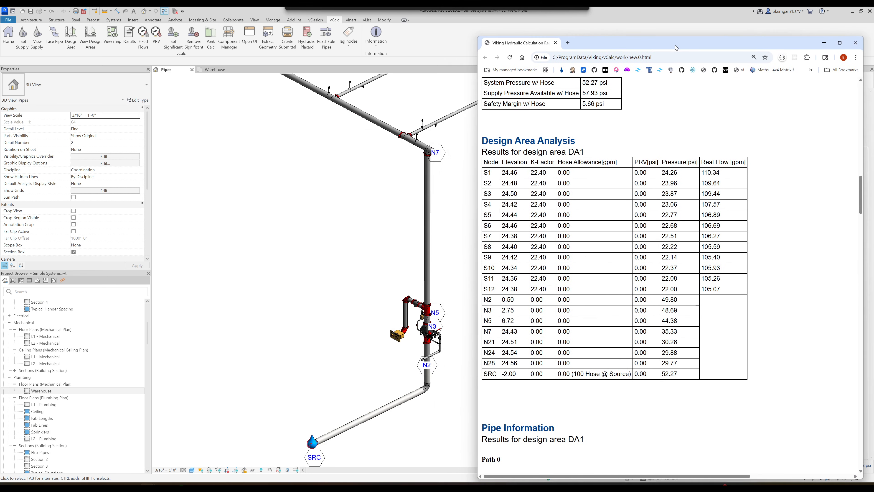
pyautogui.moveTo(0, 63); pyautogui.dragTo(277, 43)
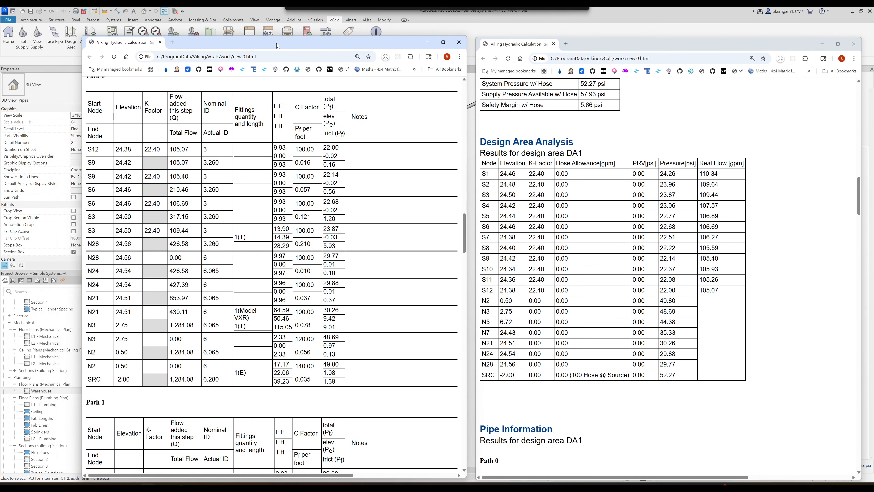
pyautogui.scroll(8, 233, 231)
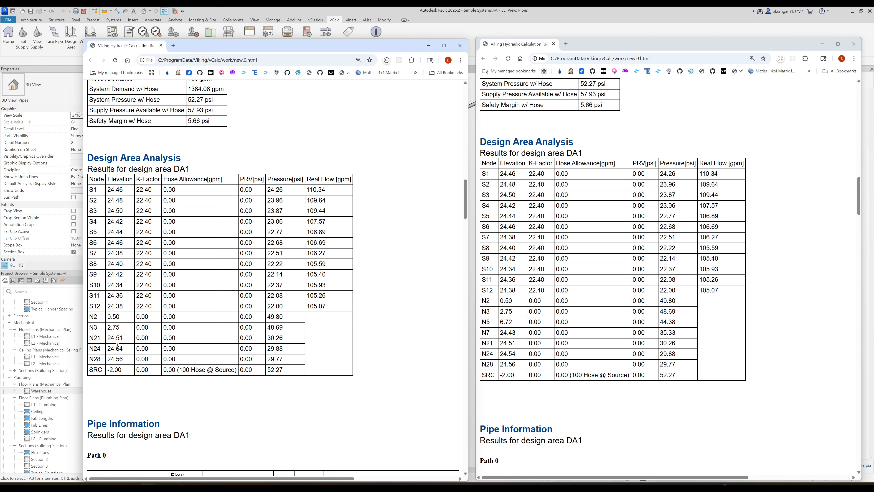
pyautogui.scroll(-10, 121, 347)
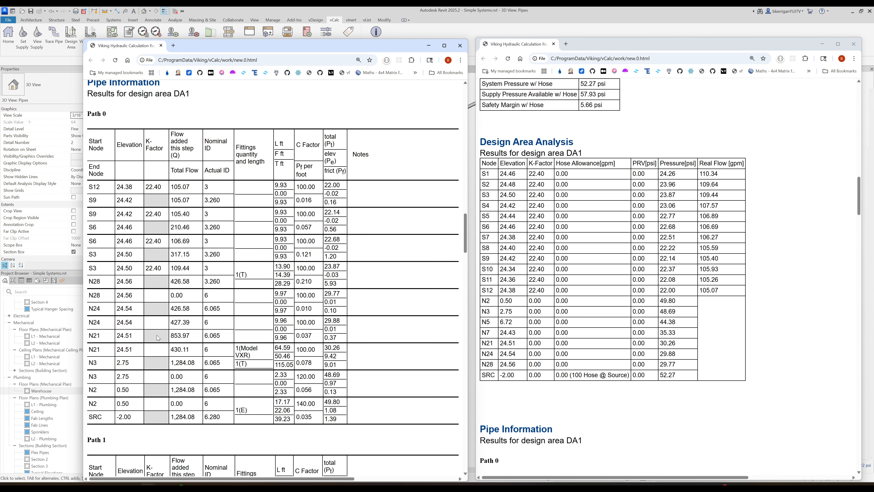
pyautogui.scroll(-10, 567, 298)
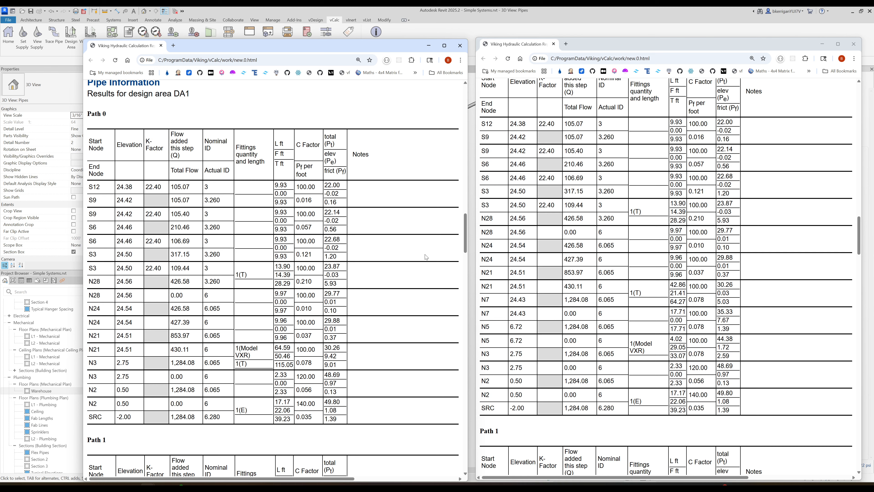
pyautogui.click(612, 19)
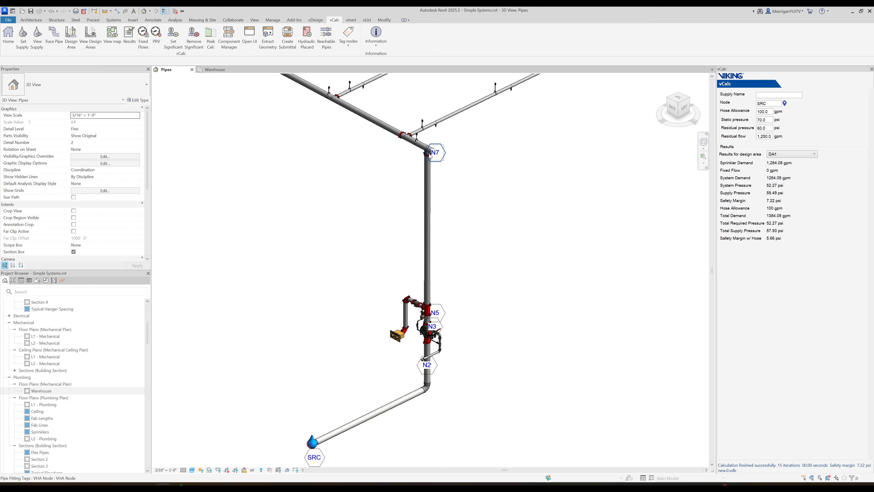
# - Open the calculation interface and examine which nodes are marked Force Significant in the Nodes table
pyautogui.click(245, 46)
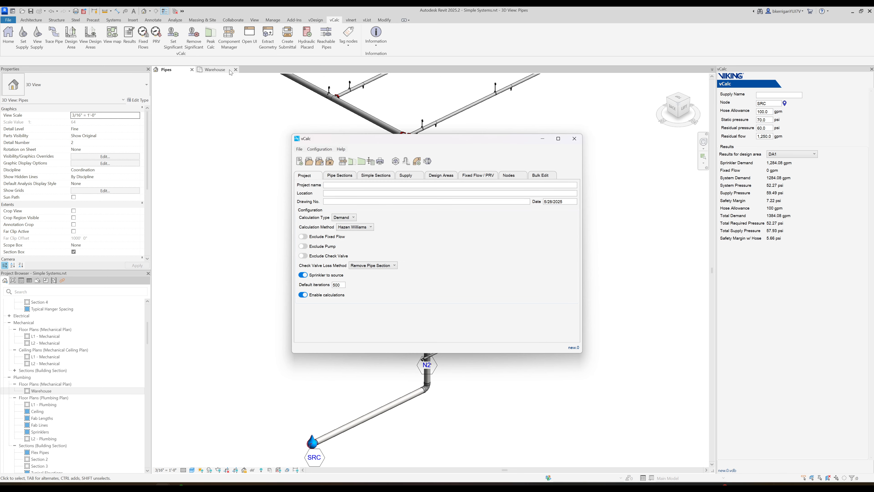
pyautogui.click(516, 177)
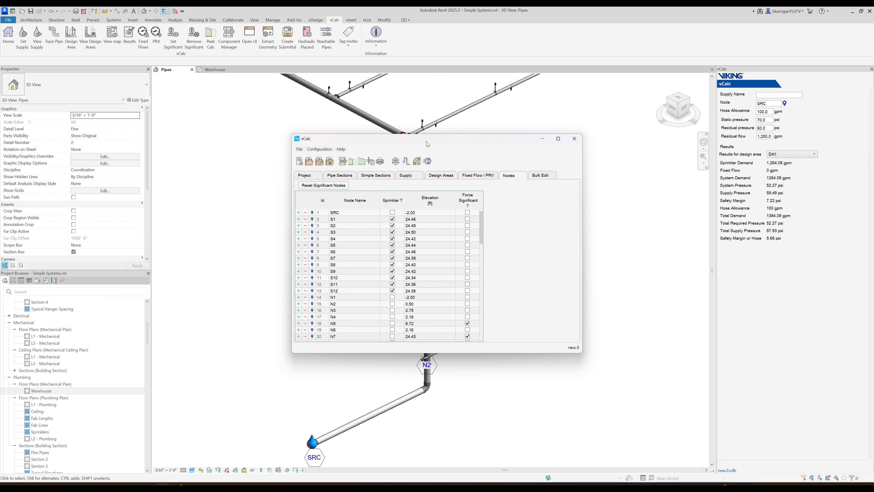
pyautogui.moveTo(428, 143); pyautogui.dragTo(339, 124)
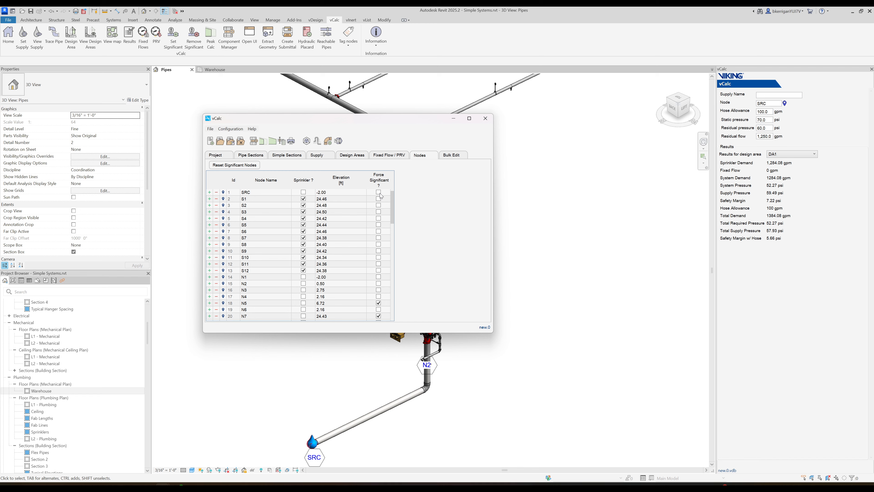
pyautogui.moveTo(392, 212)
pyautogui.mouseDown()
pyautogui.moveTo(394, 312)
pyautogui.moveTo(409, 213)
pyautogui.mouseUp()
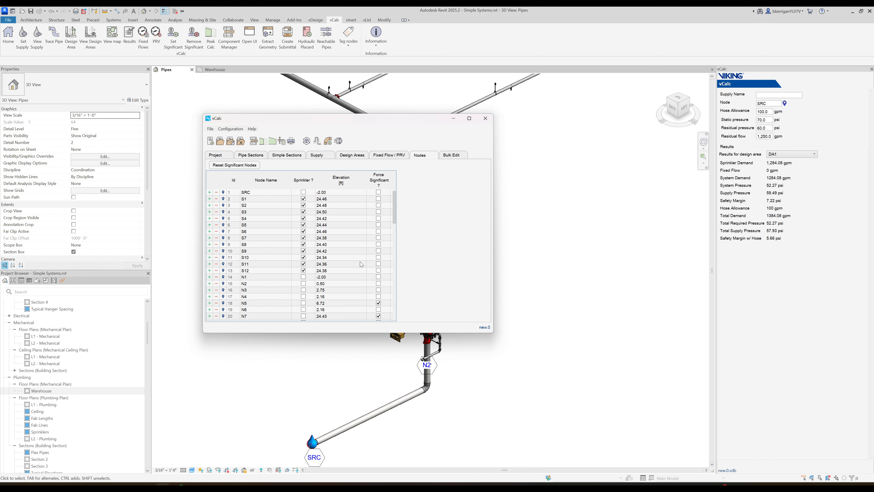
# - Try to sync the significant nodes from the Simple Sections table
pyautogui.click(286, 156)
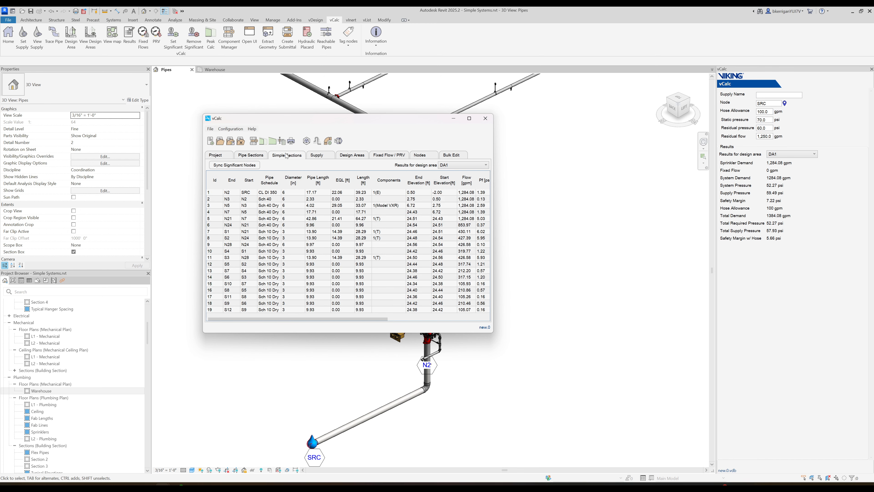
pyautogui.click(246, 168)
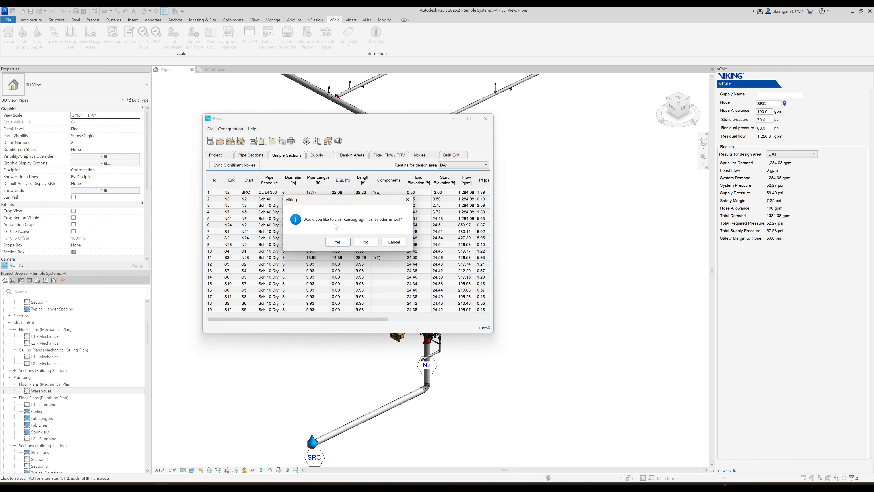
pyautogui.click(392, 242)
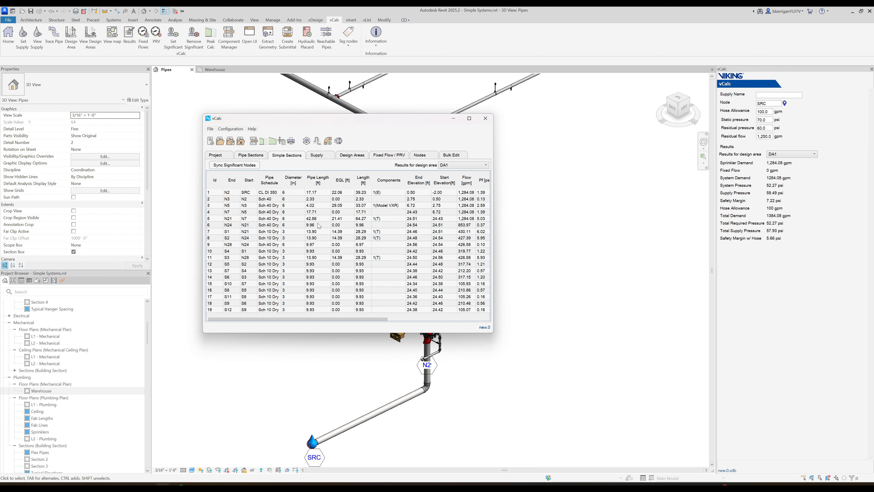